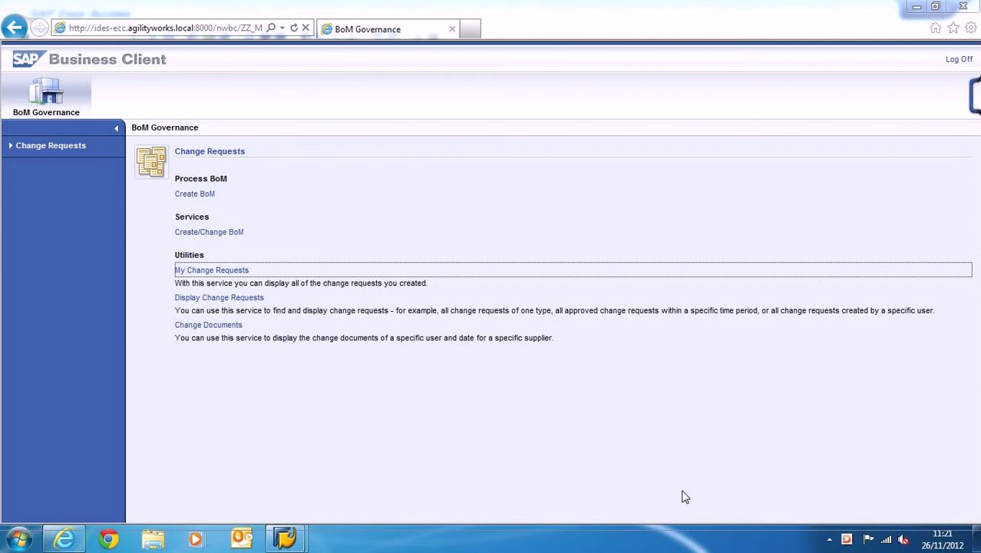
# Step: Start a BoM change request described as 'New BoM Creation' for plant 1000
pyautogui.click(685, 497)
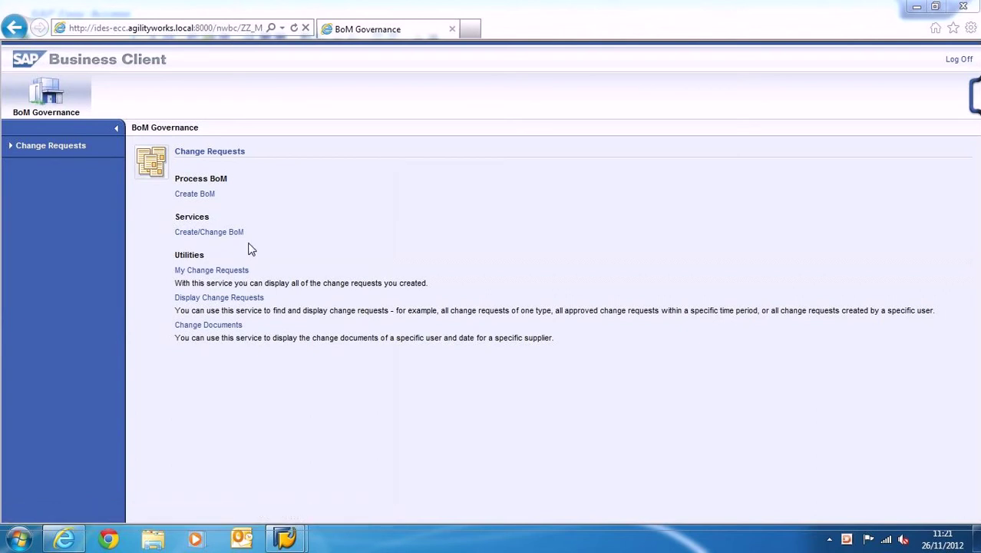
pyautogui.click(185, 234)
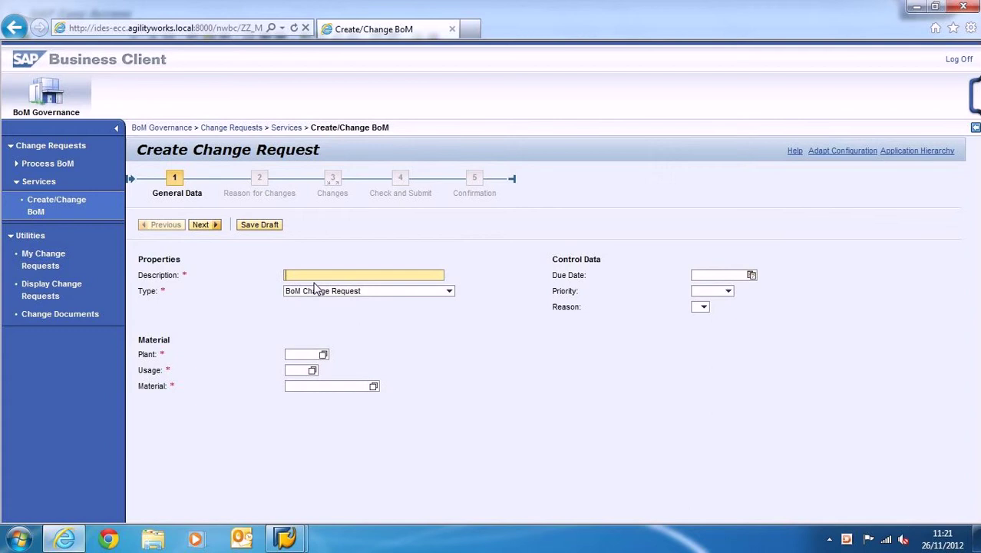
pyautogui.write('New BoM Crea')
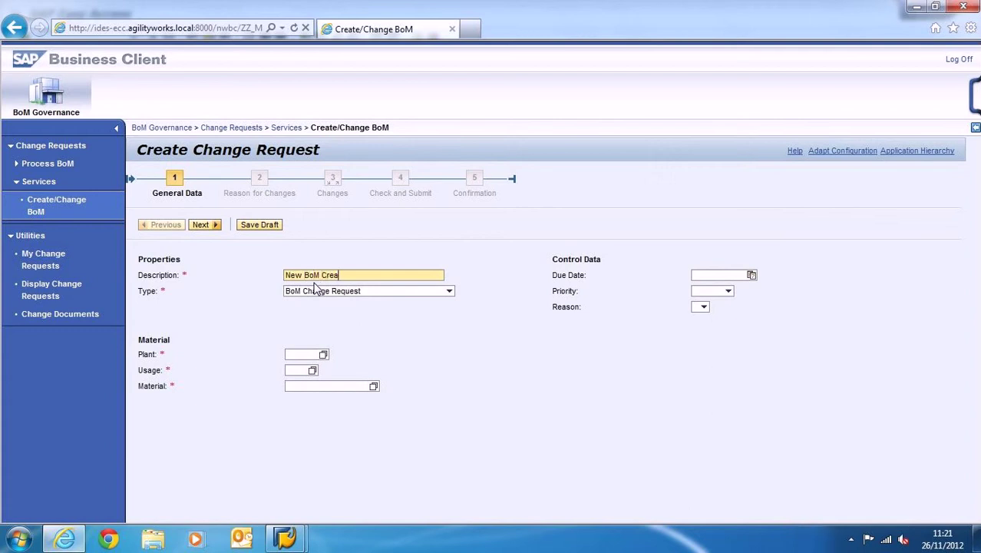
pyautogui.write('tion')
pyautogui.click(290, 354)
pyautogui.write('1000')
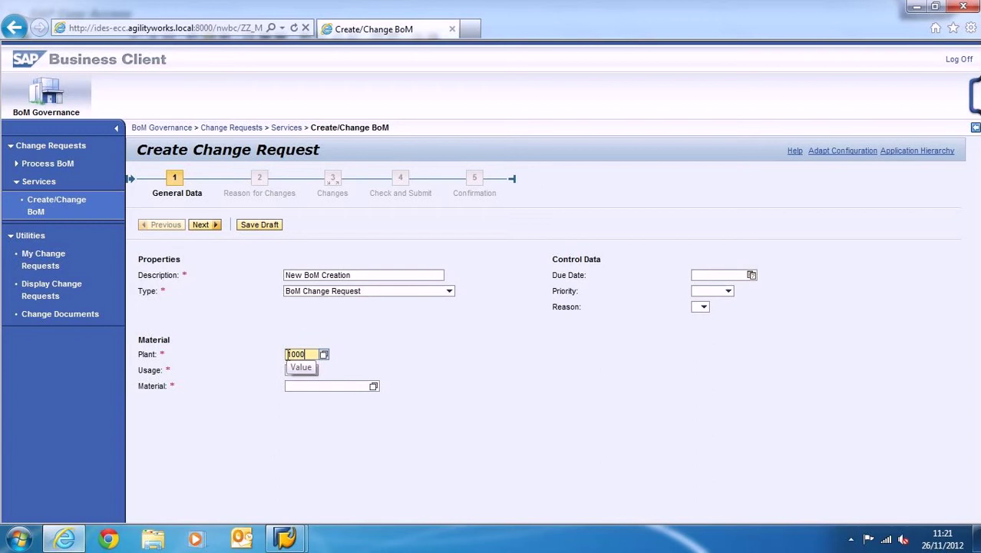
# Step: Set the BoM usage to 7, Returnable Packaging, from the value list
pyautogui.click(308, 370)
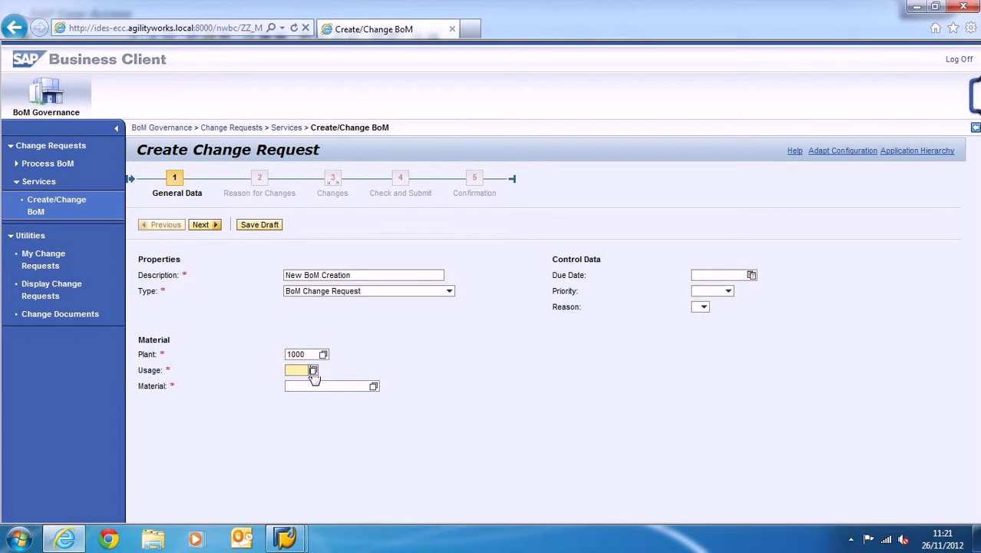
pyautogui.click(313, 370)
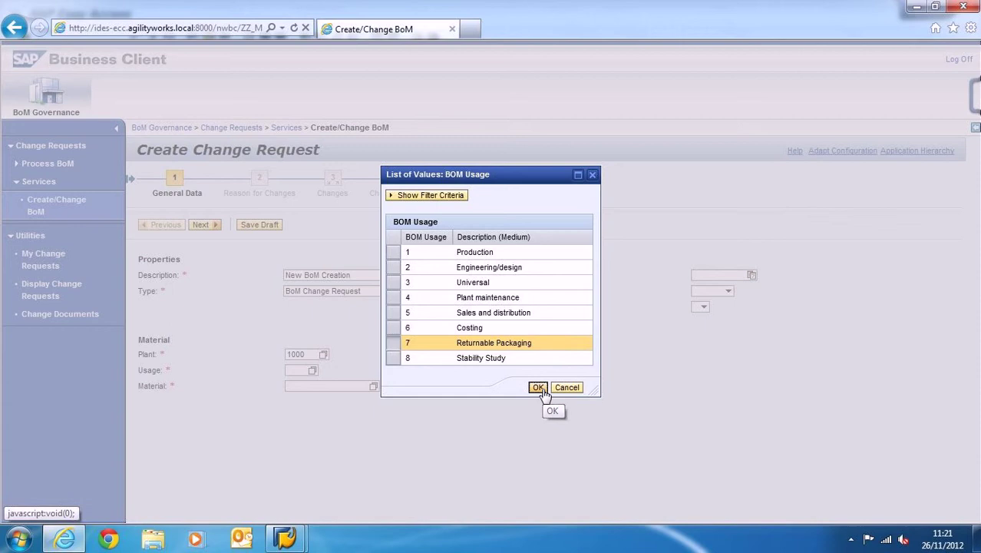
pyautogui.click(540, 388)
pyautogui.click(329, 386)
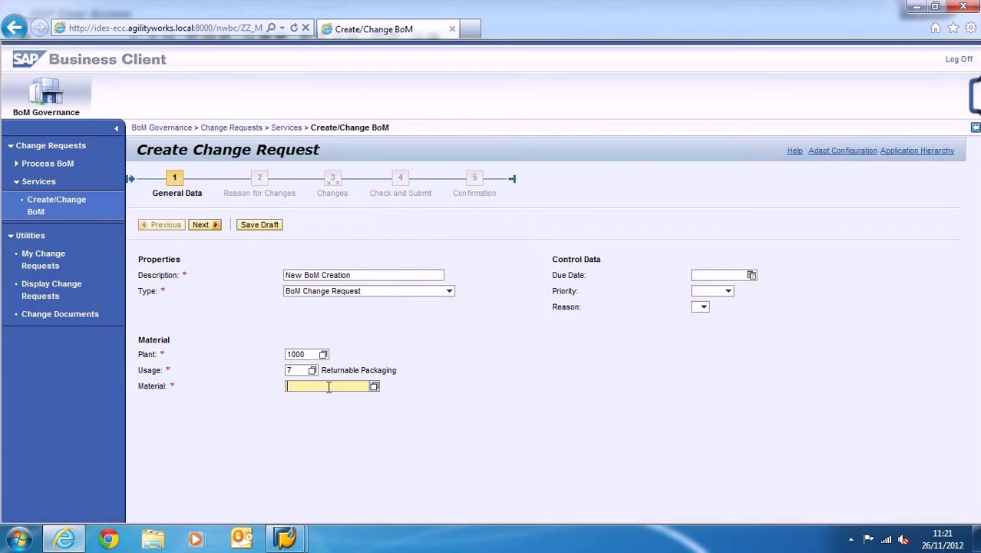
# Step: Enter material 3000 and continue to the Reason for Changes step
pyautogui.write('3000')
pyautogui.click(206, 228)
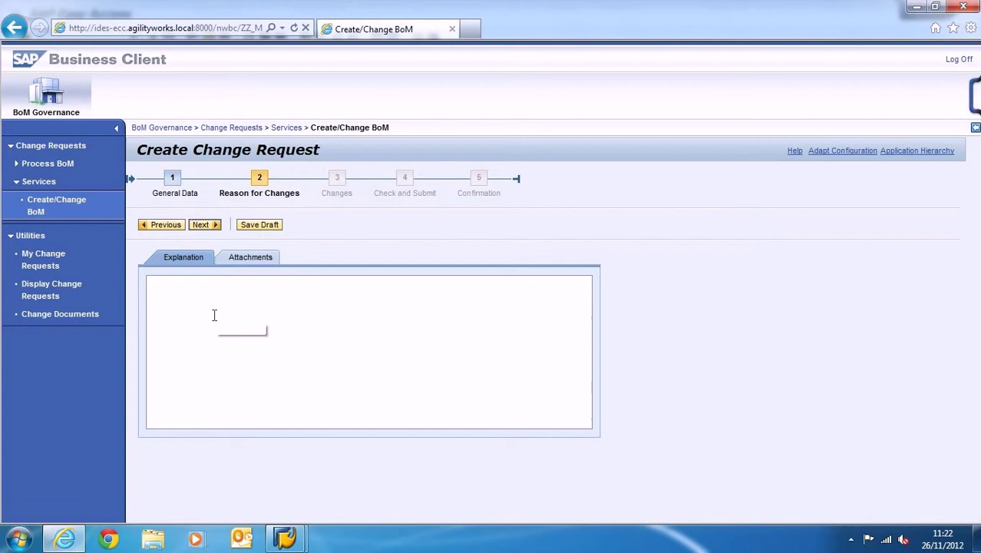
# Step: Give the explanation 'New Bom is required' and advance to the Changes step
pyautogui.click(214, 314)
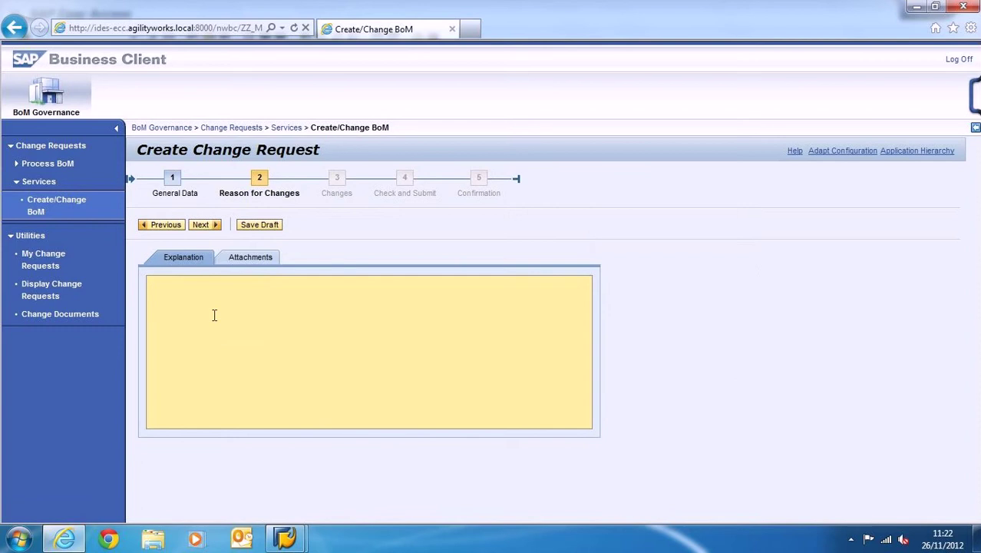
pyautogui.write('New Bom is required')
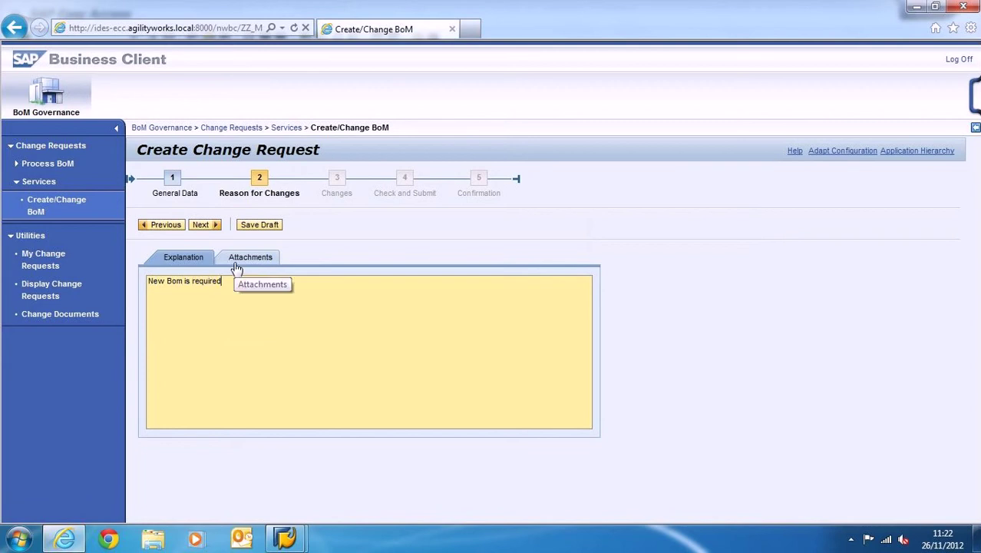
pyautogui.click(214, 225)
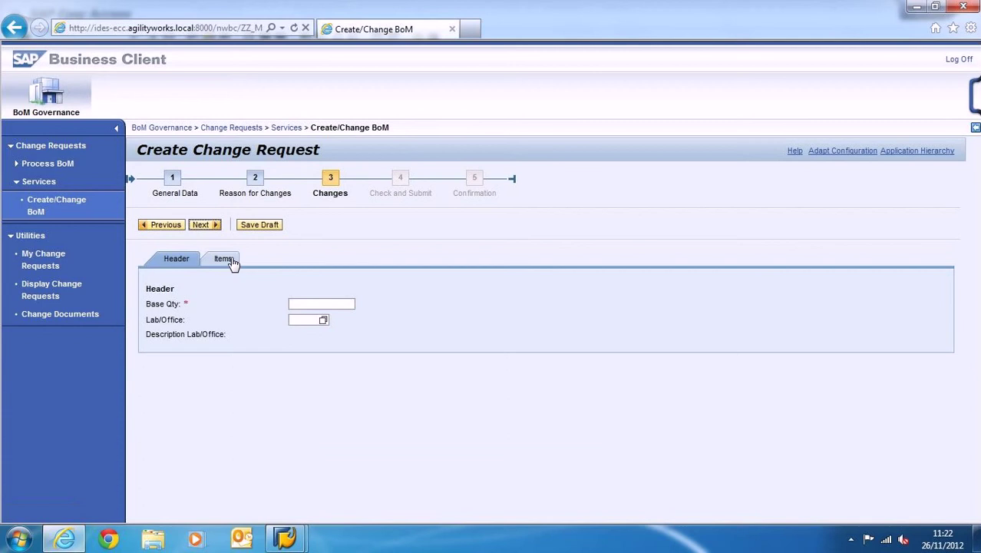
# Step: Set the BoM header base quantity to 10 and Lab/Office to G06 (Lab Group 06)
pyautogui.click(304, 304)
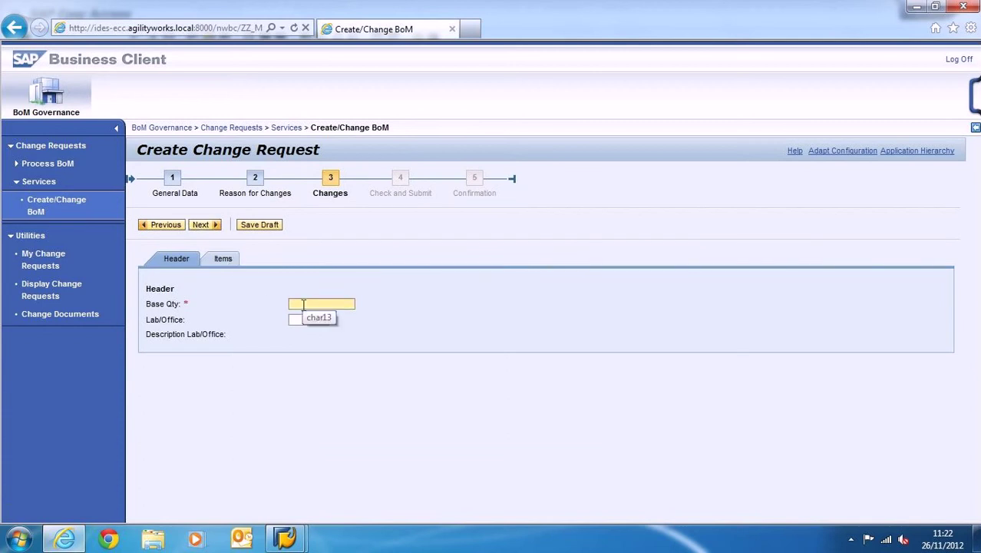
pyautogui.write('10')
pyautogui.click(323, 321)
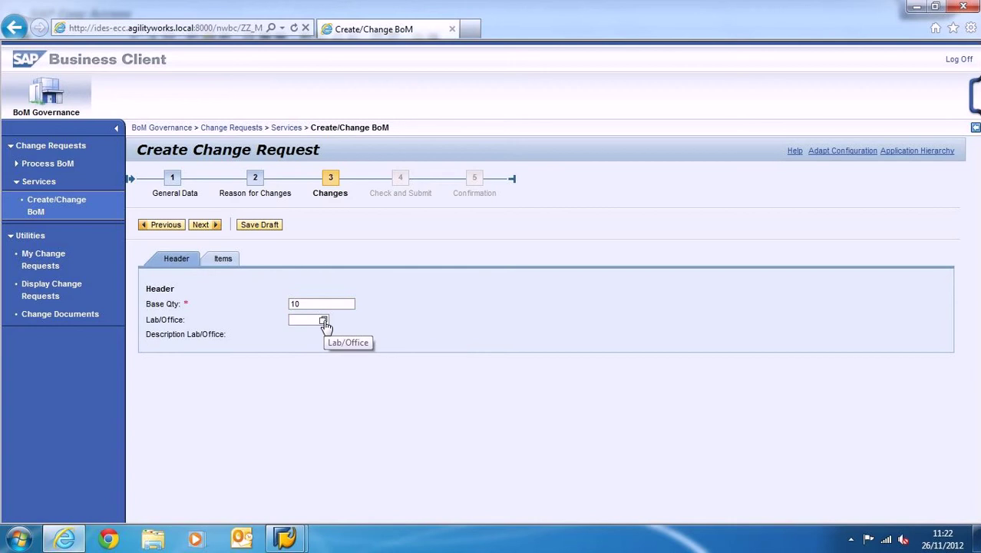
pyautogui.click(324, 320)
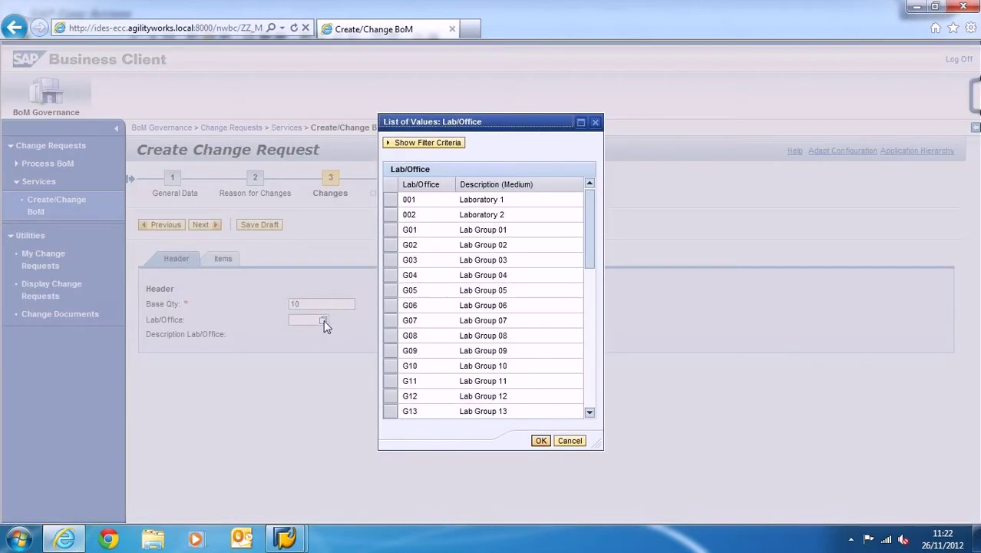
pyautogui.click(389, 305)
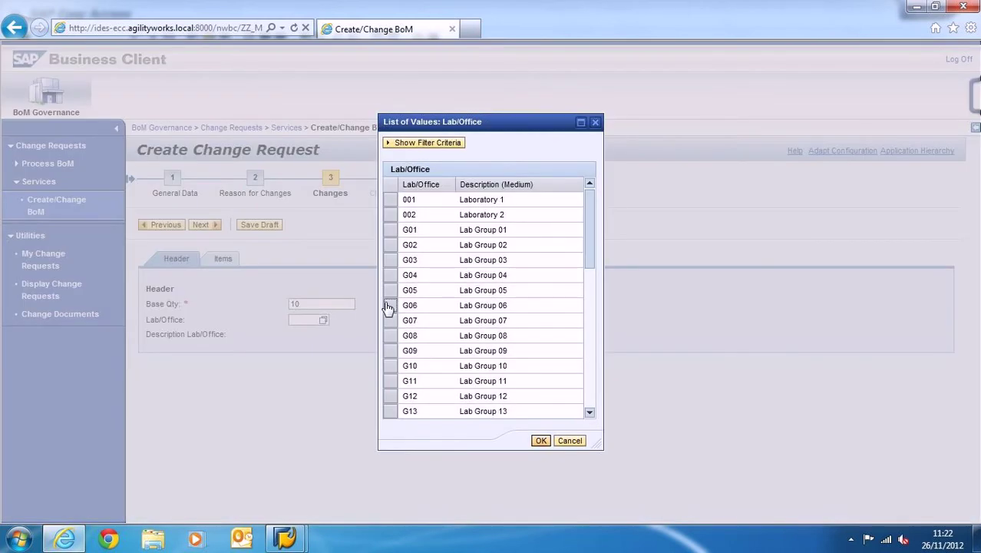
pyautogui.click(541, 441)
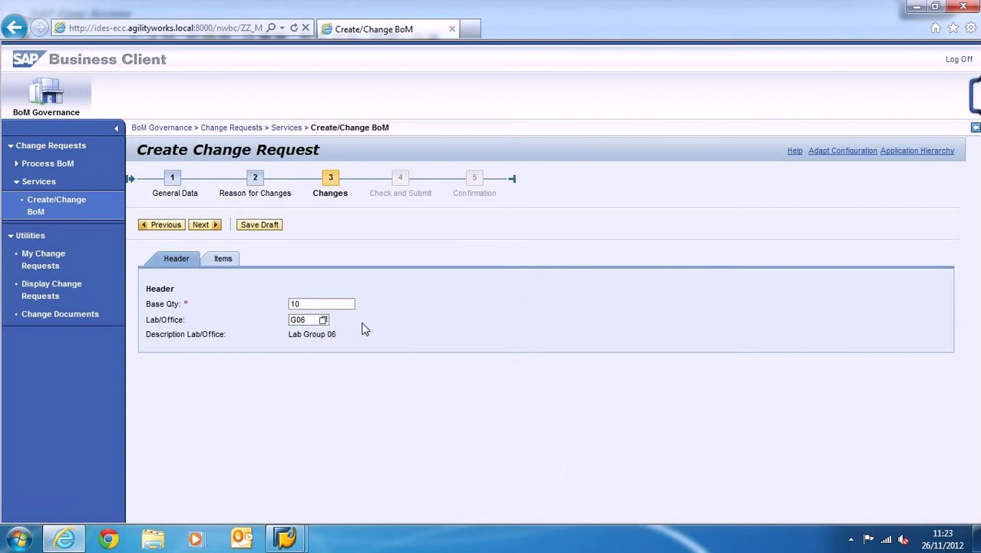
# Step: Add a BoM item row with component 641 ADJUSTING SCREW.IPT and quantity 3
pyautogui.click(219, 261)
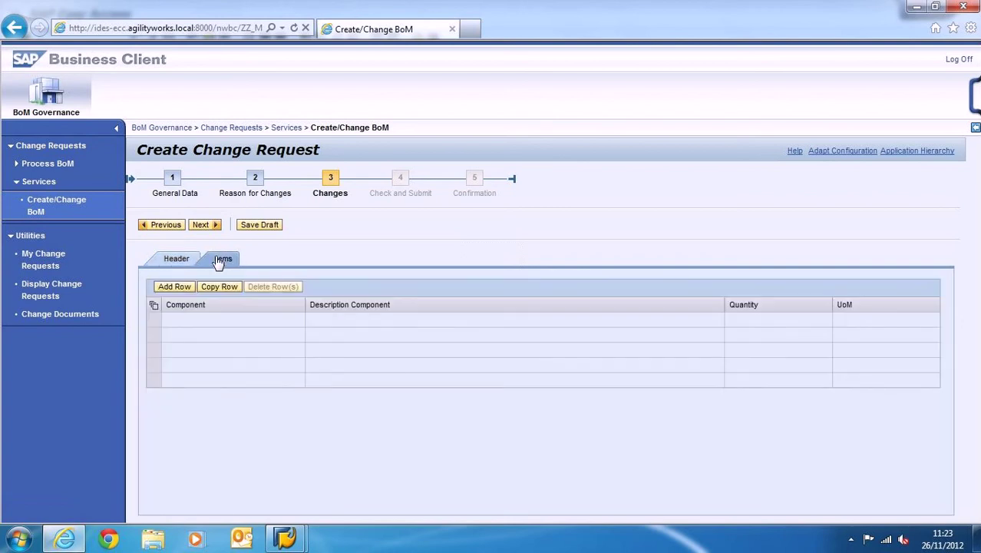
pyautogui.click(174, 288)
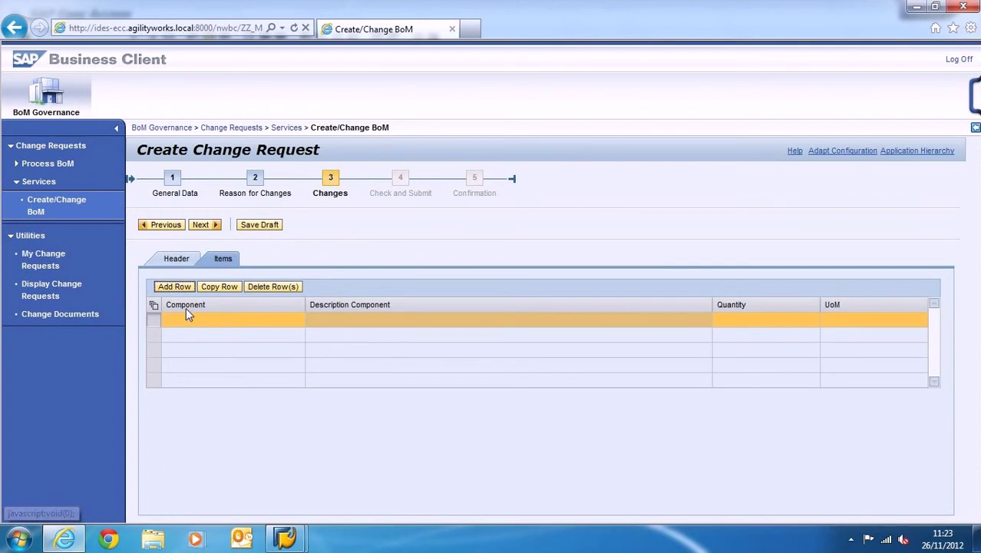
pyautogui.click(187, 318)
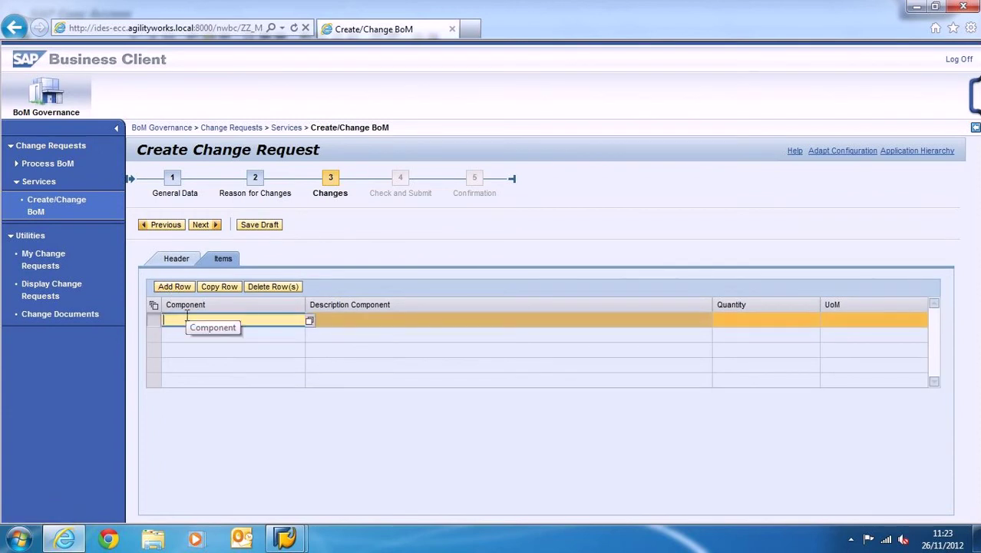
pyautogui.click(309, 321)
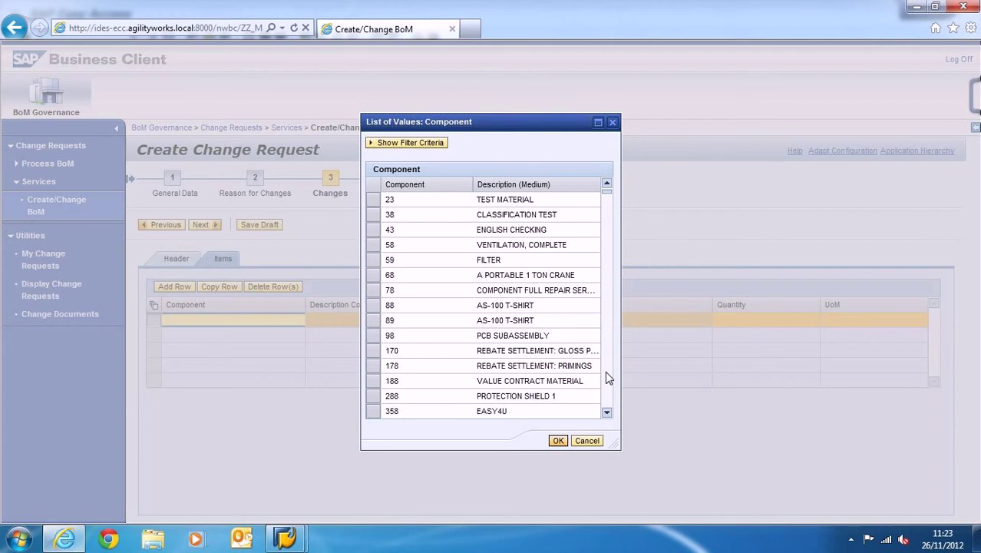
pyautogui.scroll(-5, 407, 348)
pyautogui.click(373, 336)
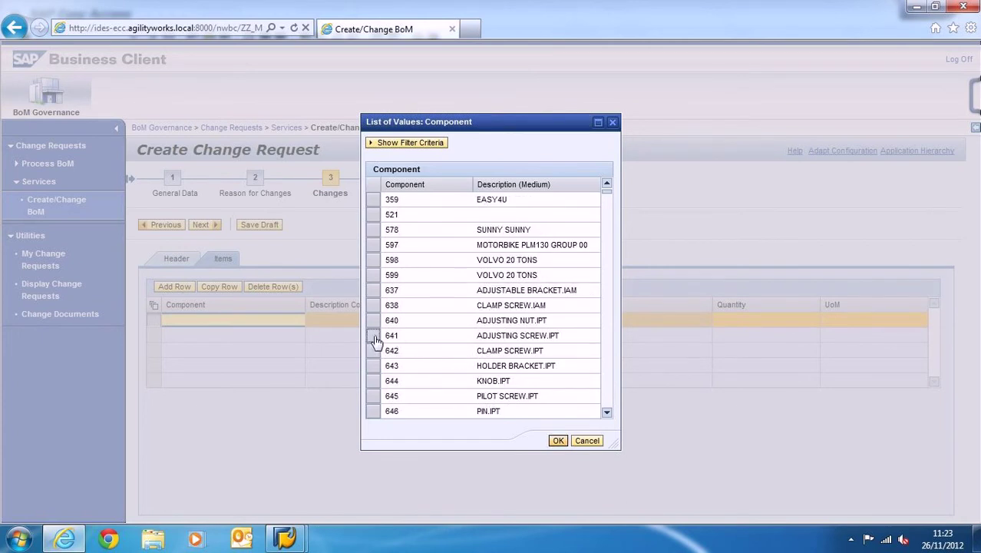
pyautogui.click(558, 442)
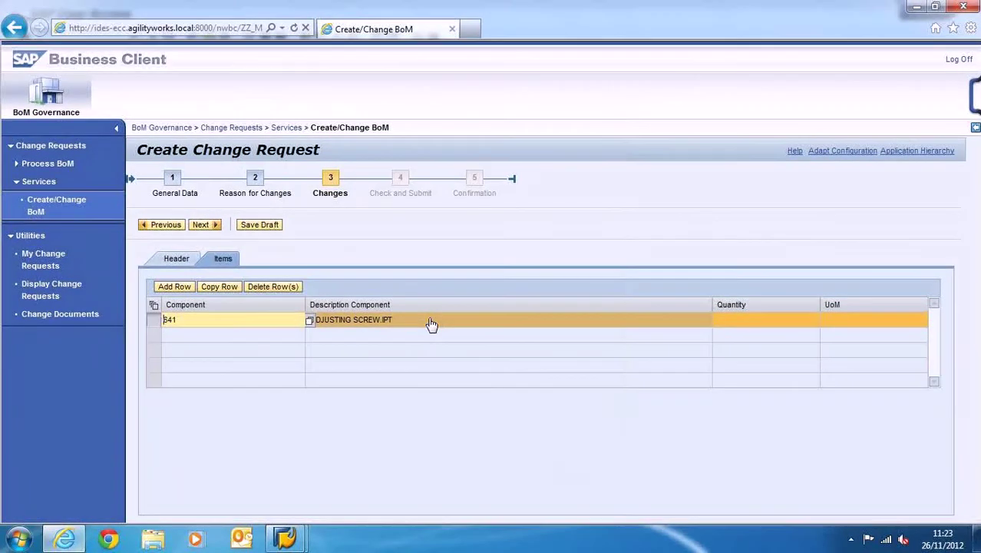
pyautogui.click(752, 321)
pyautogui.write('3')
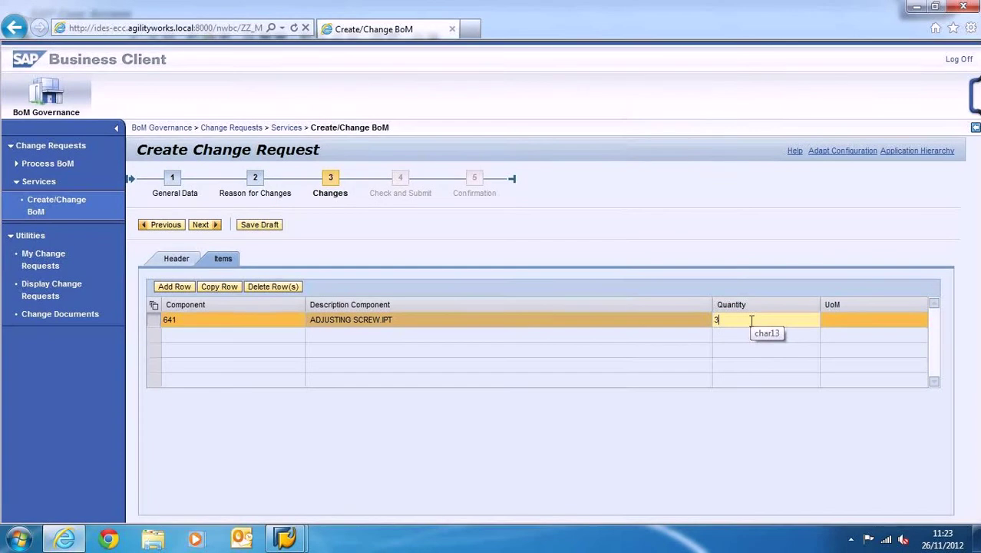
pyautogui.click(830, 319)
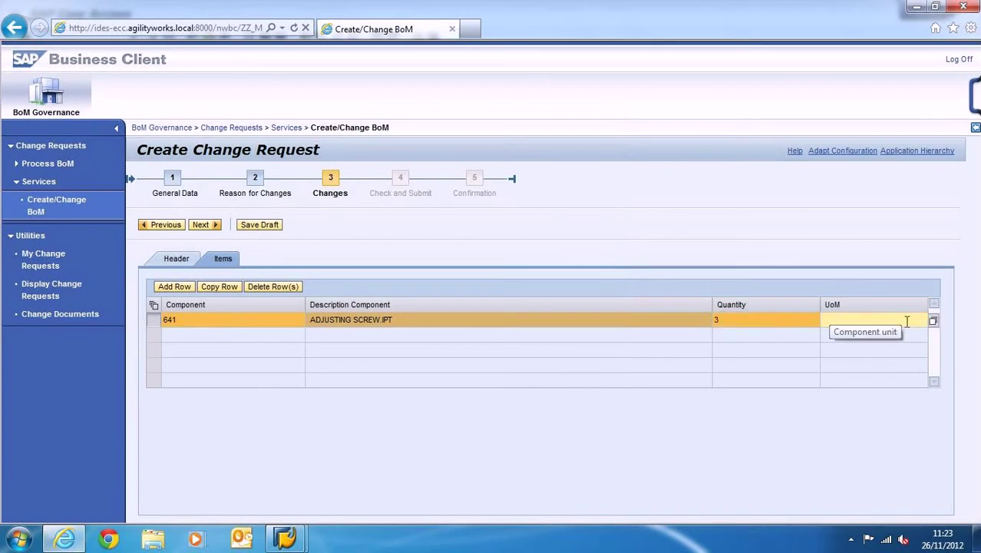
# Step: Filter the unit list for 'ea' and assign EA (Each) to the 641 item
pyautogui.click(934, 322)
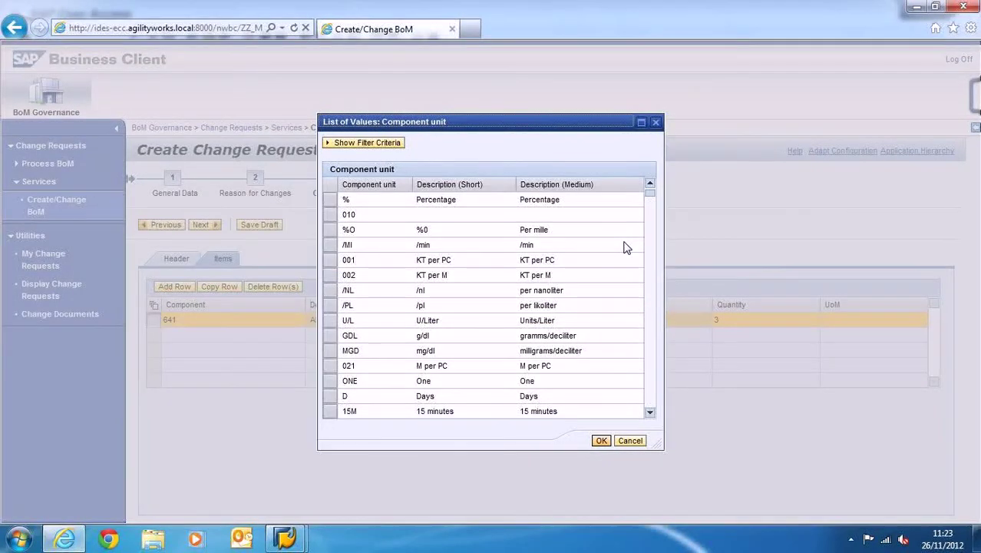
pyautogui.click(372, 145)
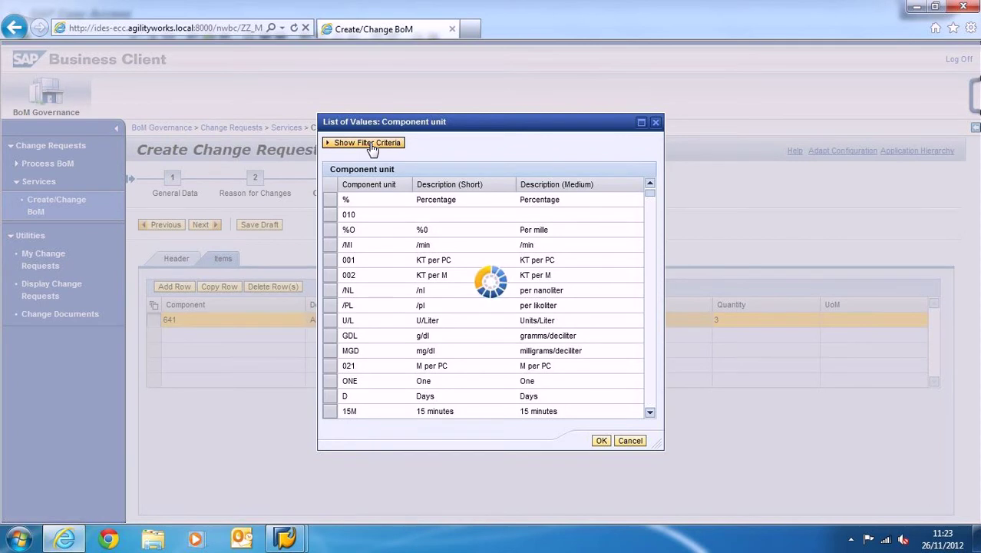
pyautogui.click(410, 156)
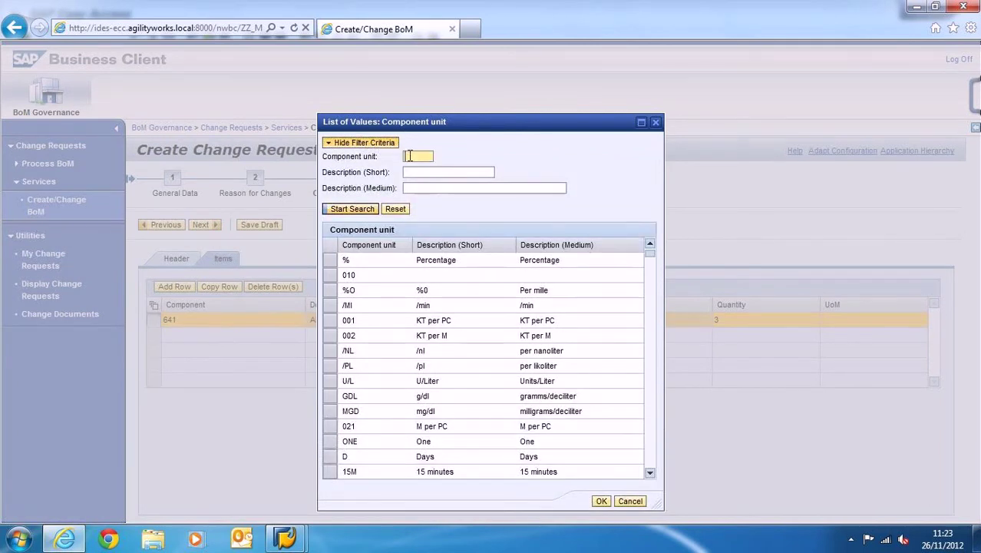
pyautogui.write('ea')
pyautogui.press('Return')
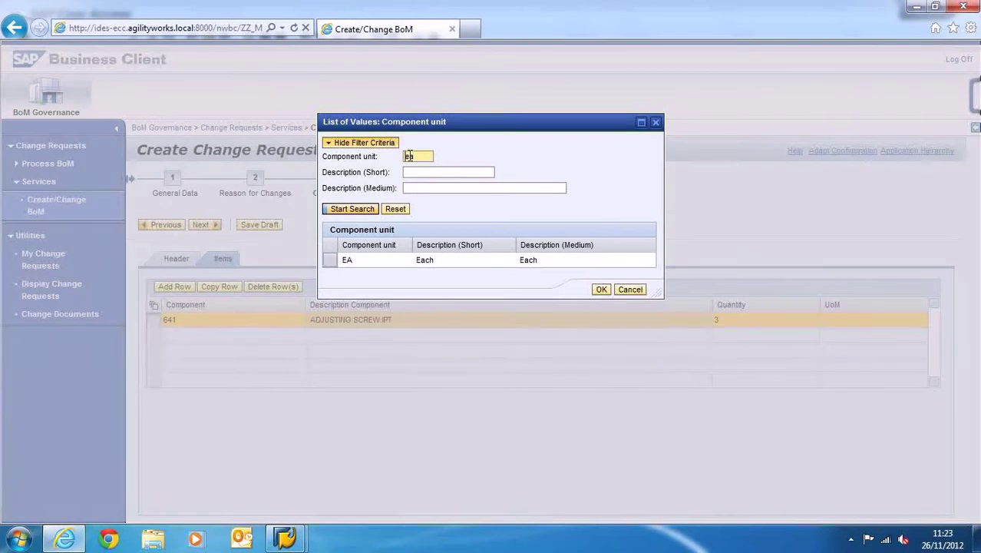
pyautogui.click(330, 265)
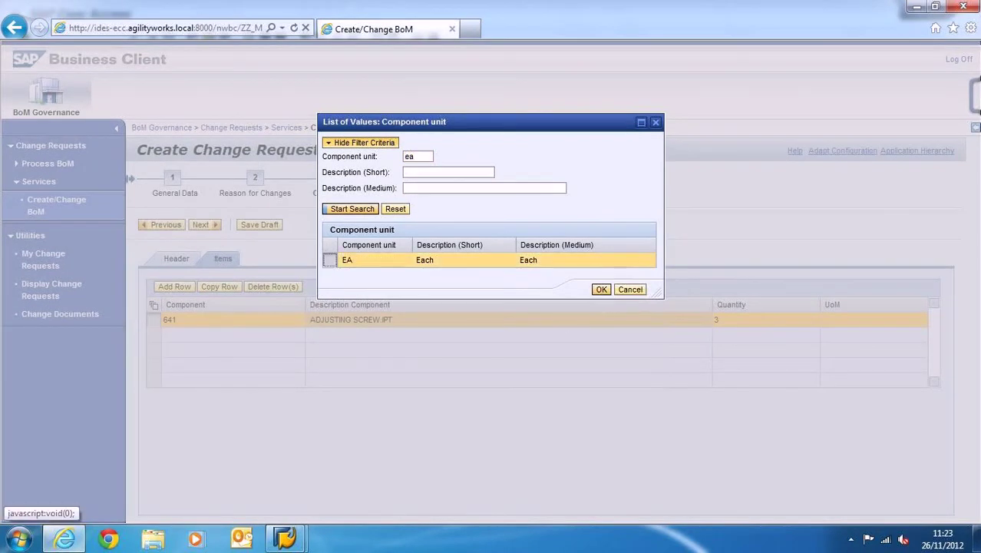
pyautogui.click(602, 289)
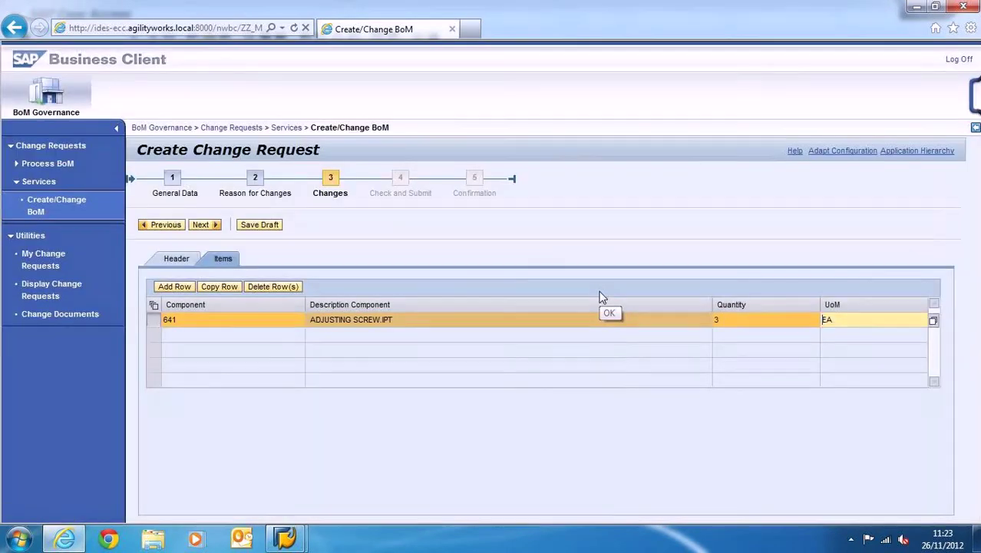
# Step: Review the header and item details on Check and Submit, then submit the request
pyautogui.click(206, 225)
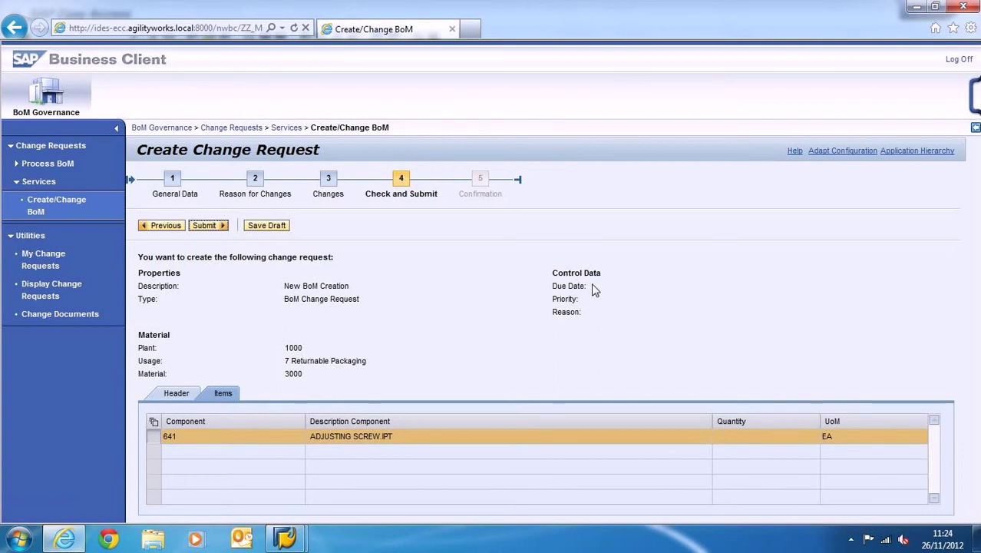
pyautogui.click(176, 394)
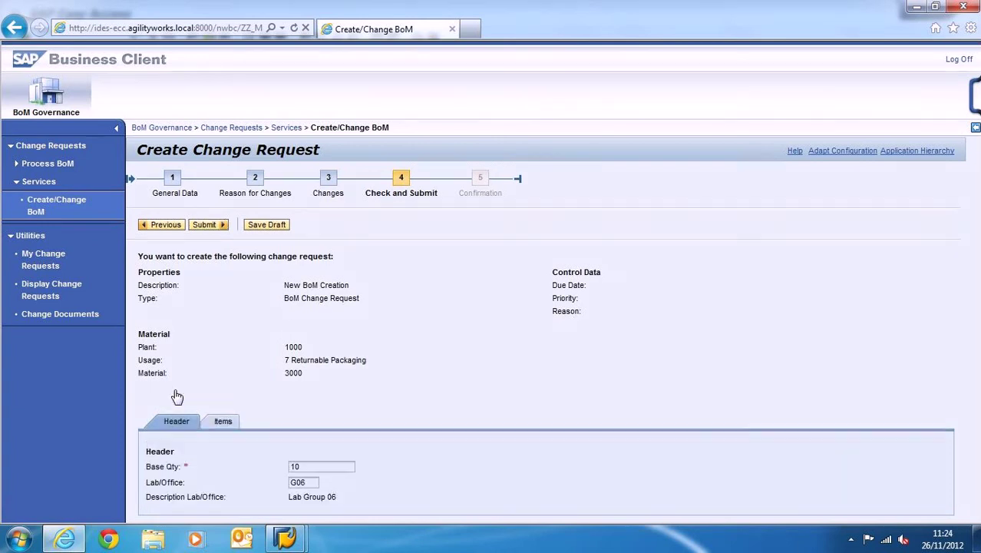
pyautogui.click(222, 421)
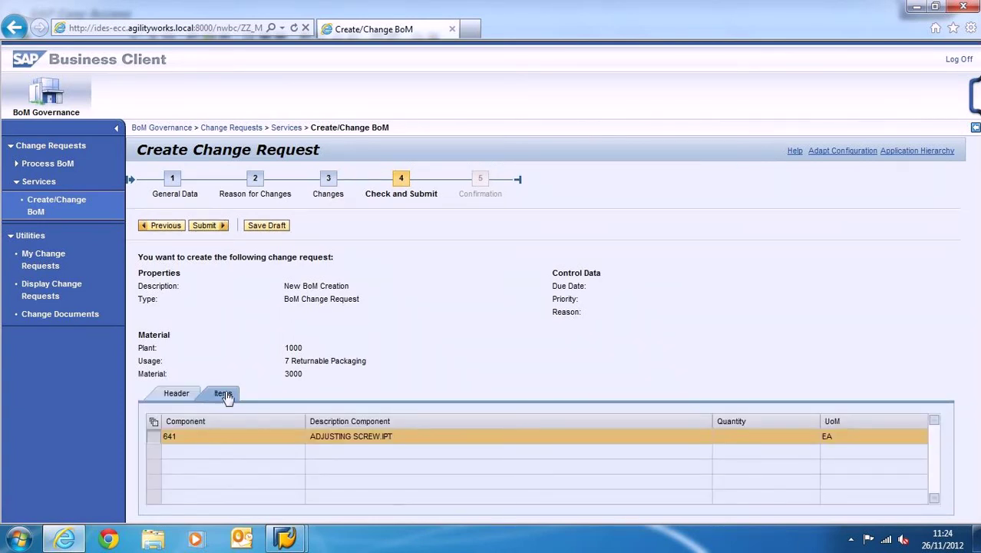
pyautogui.click(204, 226)
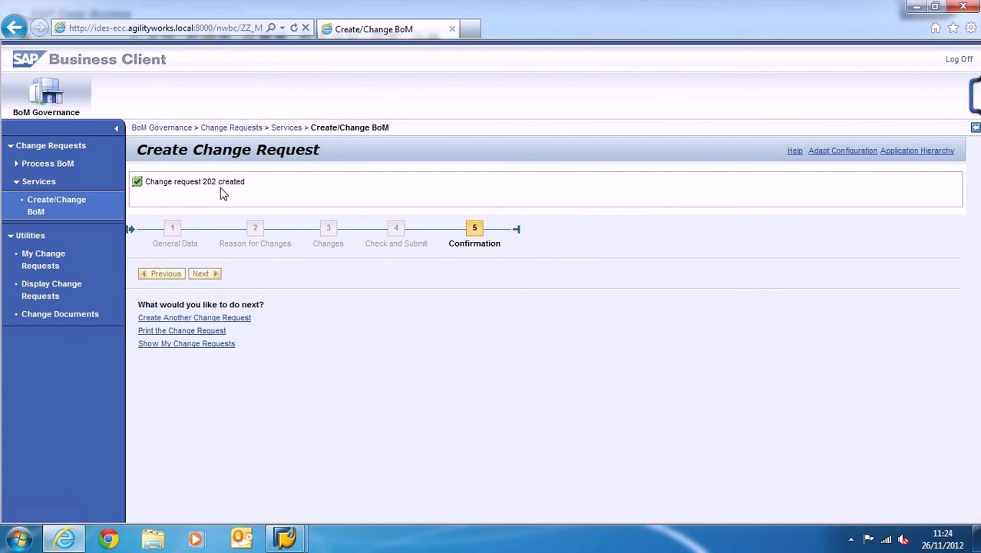
# Step: Open My Change Requests from the Utilities navigation
pyautogui.click(48, 259)
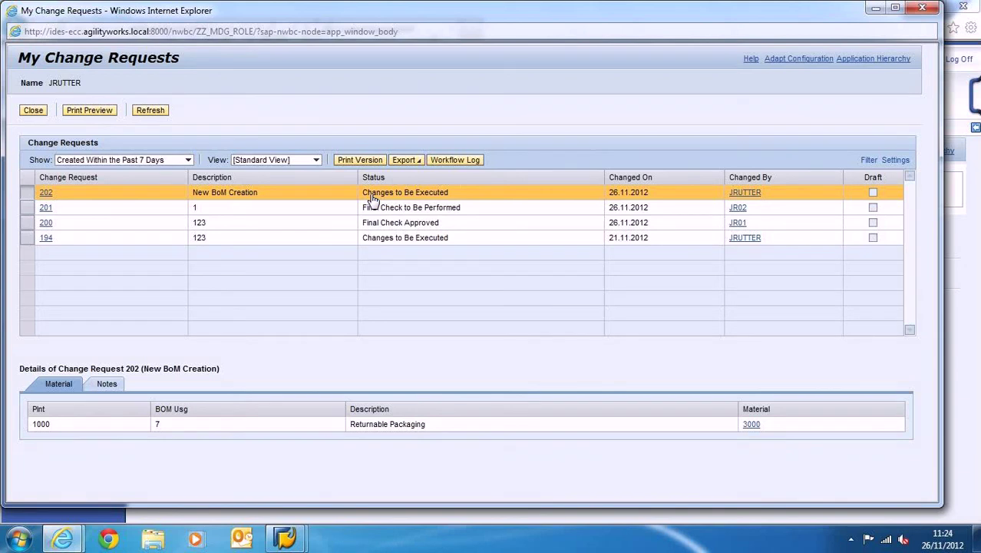
# Step: Open the workflow log for change request 202
pyautogui.click(441, 163)
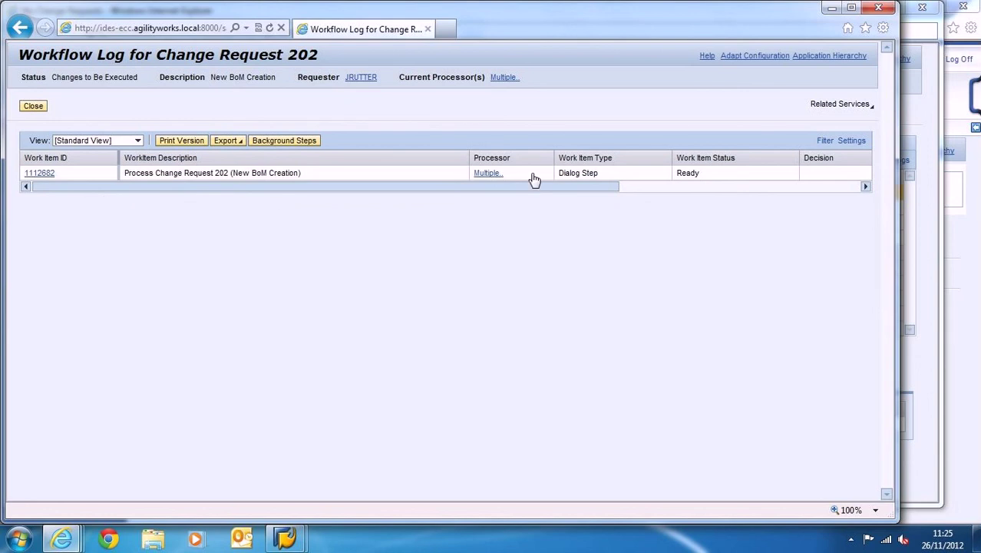
# Step: View the two assigned processors of request 202, then close the processor popup
pyautogui.click(489, 175)
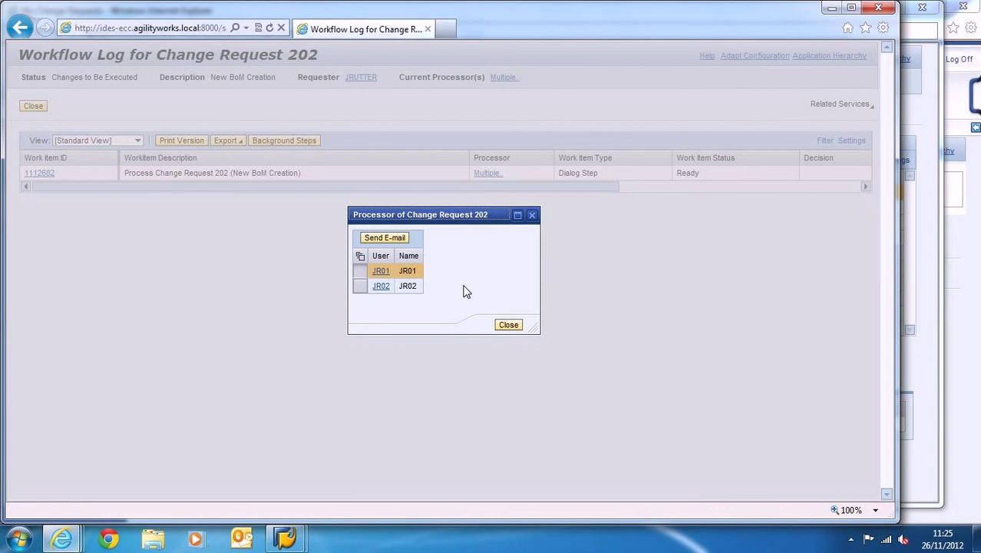
pyautogui.click(508, 325)
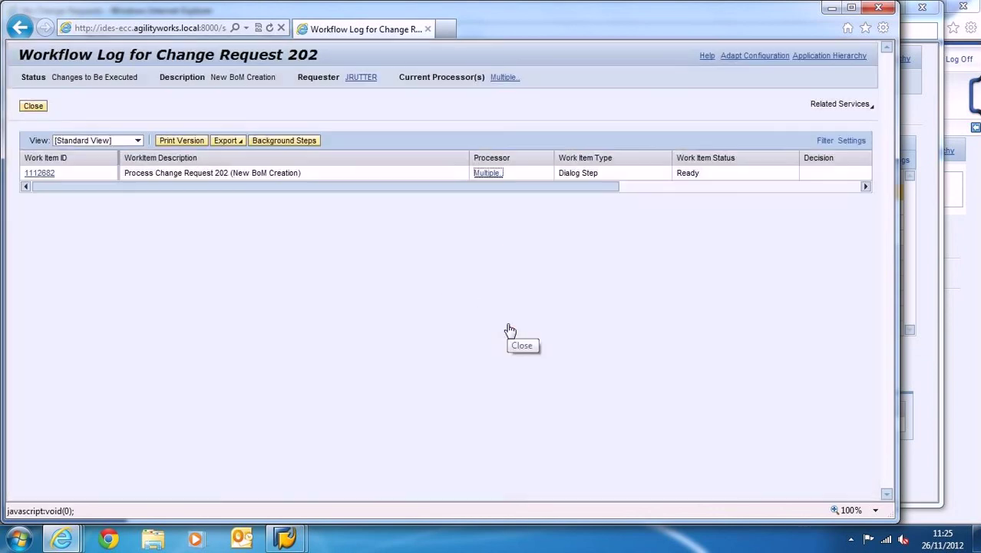